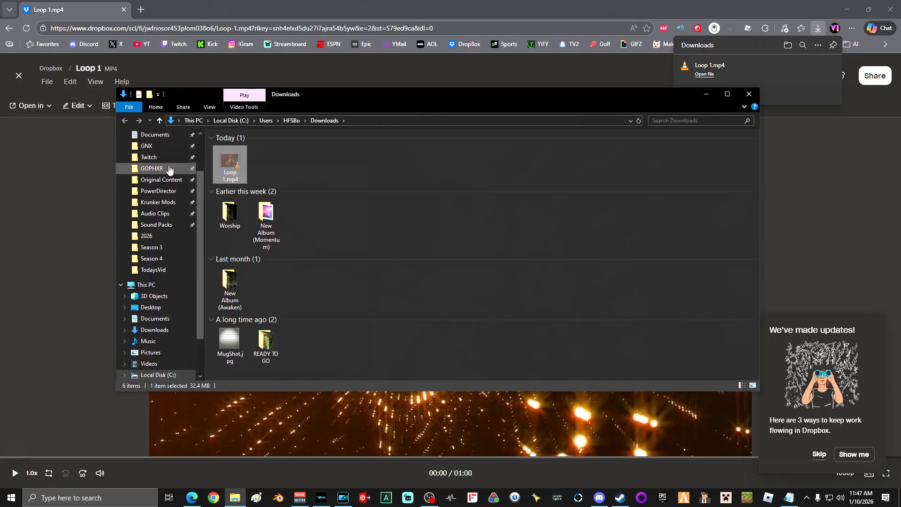
# Paste the copied Loop 1.mp4 into the Video folder inside Documents > GNX
pyautogui.scroll(1, 156, 252)
pyautogui.click(146, 169)
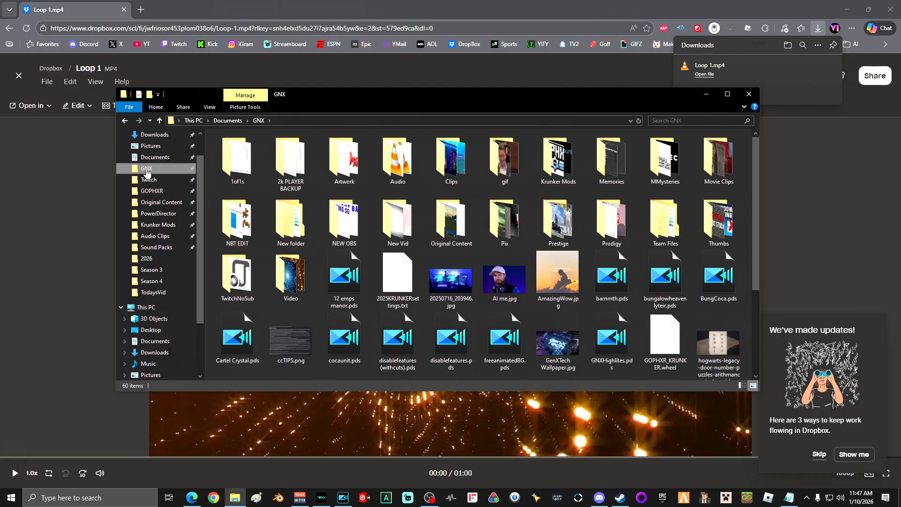
pyautogui.scroll(-3, 505, 215)
pyautogui.scroll(3, 505, 216)
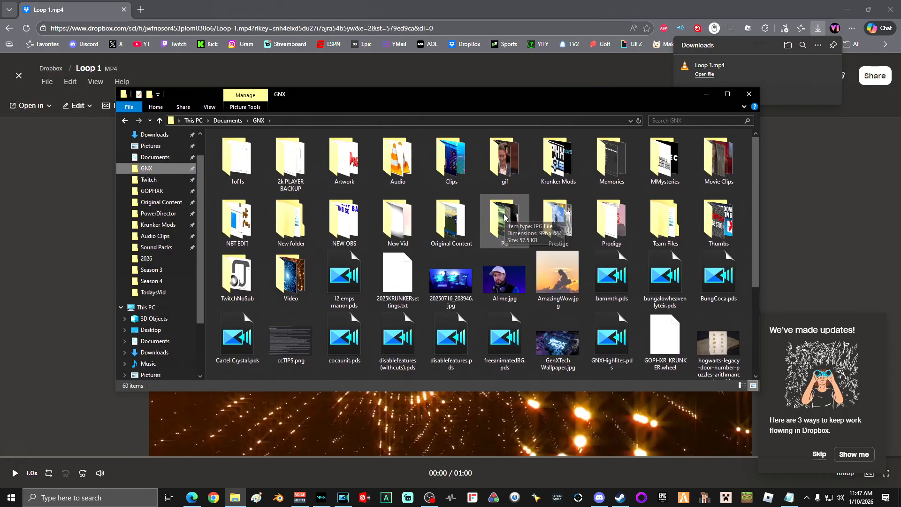
pyautogui.doubleClick(284, 272)
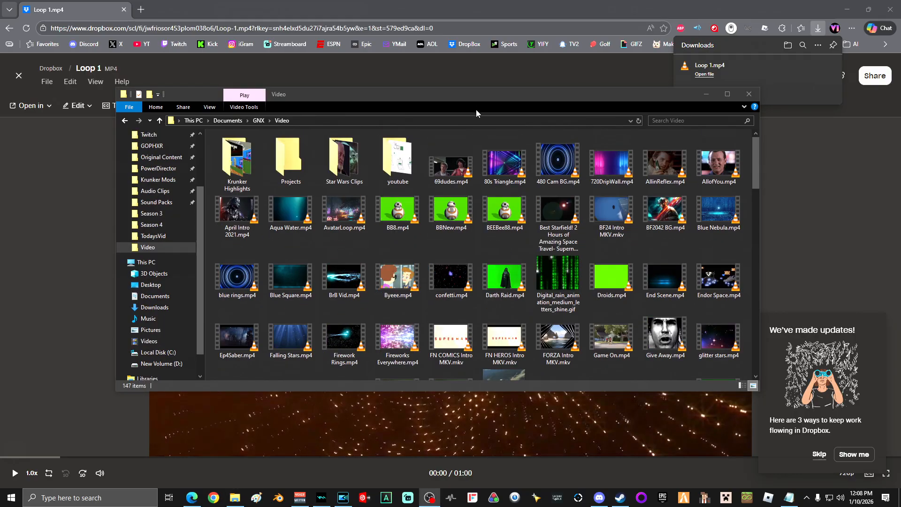
pyautogui.scroll(-15, 547, 212)
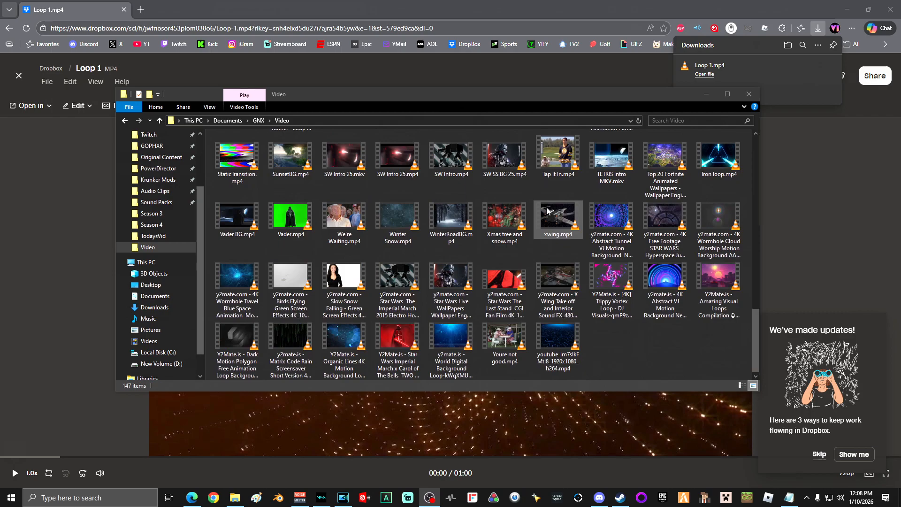
pyautogui.rightClick(641, 346)
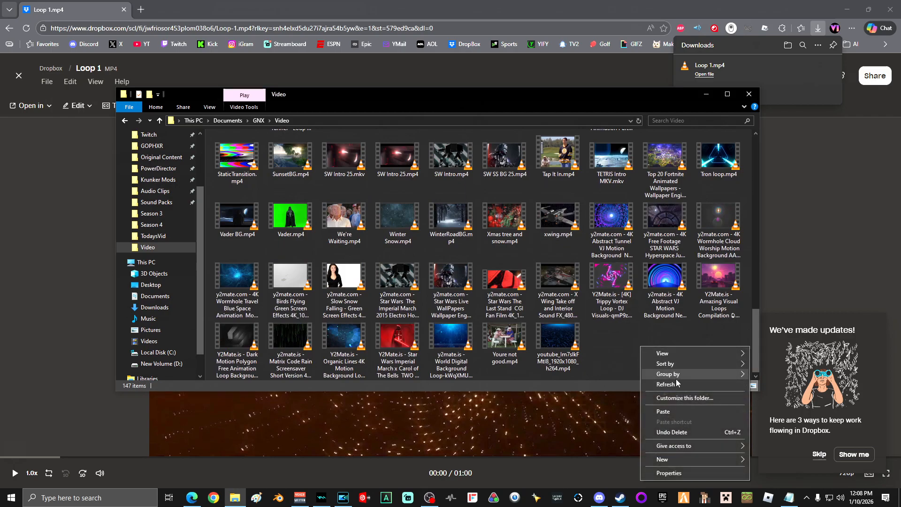
pyautogui.click(669, 412)
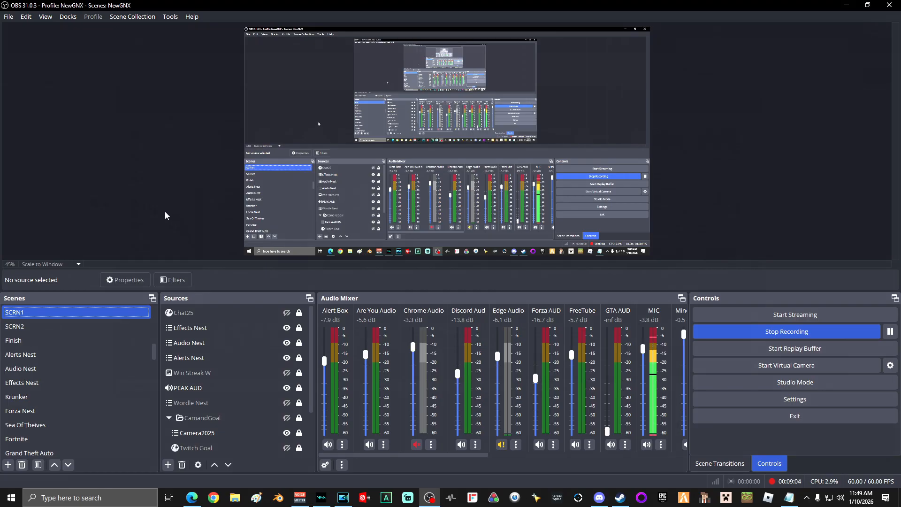
# Create a new scene named "Camera Nest" in OBS
pyautogui.click(8, 465)
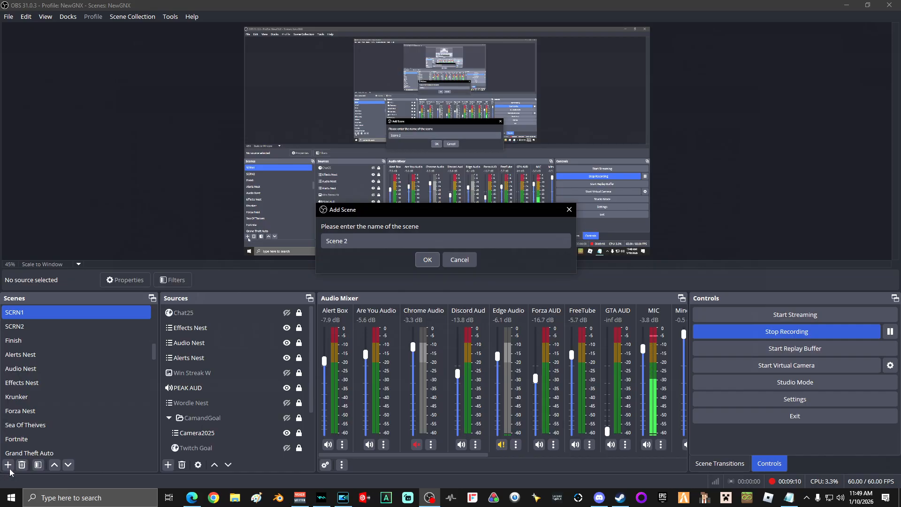
pyautogui.click(376, 243)
pyautogui.moveTo(376, 243); pyautogui.dragTo(316, 243)
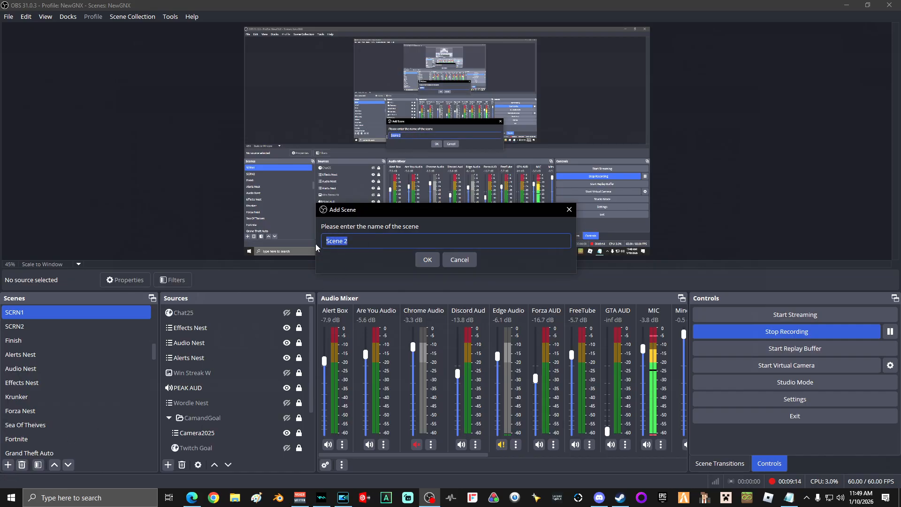
pyautogui.write('Camera Nest')
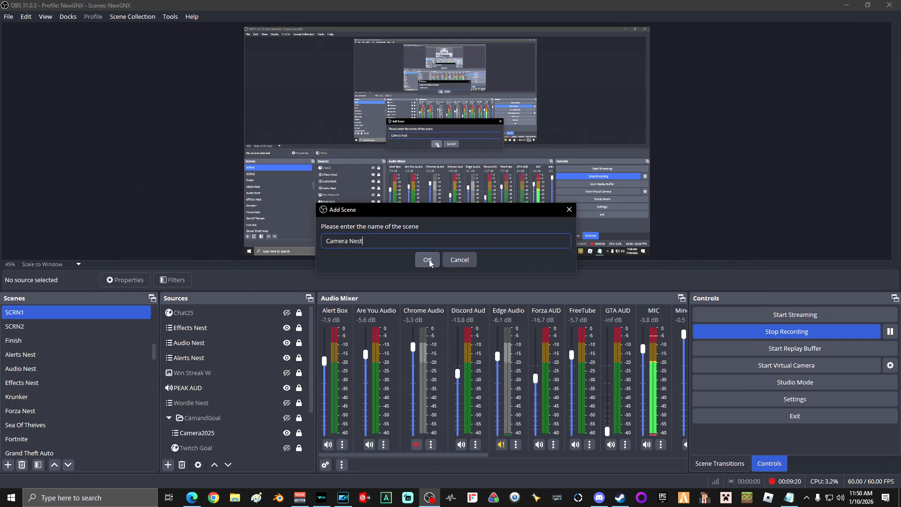
pyautogui.click(427, 259)
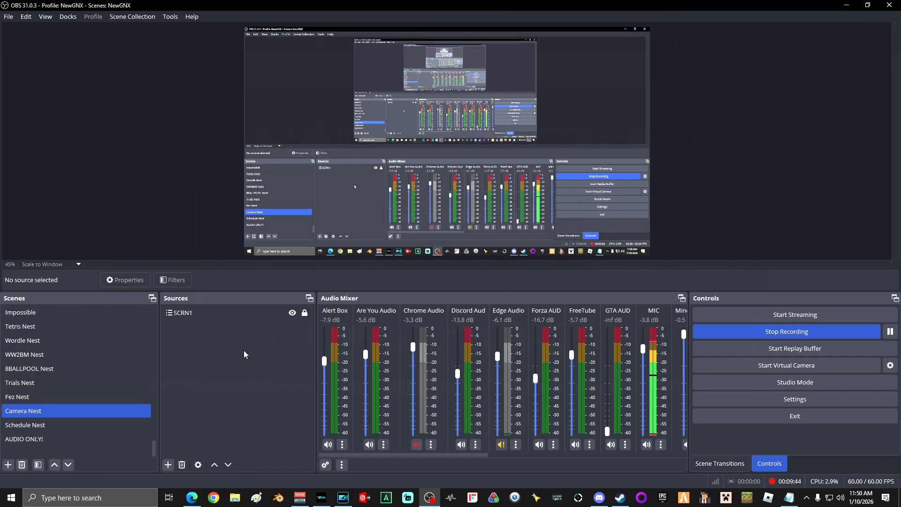
# Add a new Media Source named "Camera BG 1" to the Camera Nest scene
pyautogui.click(169, 465)
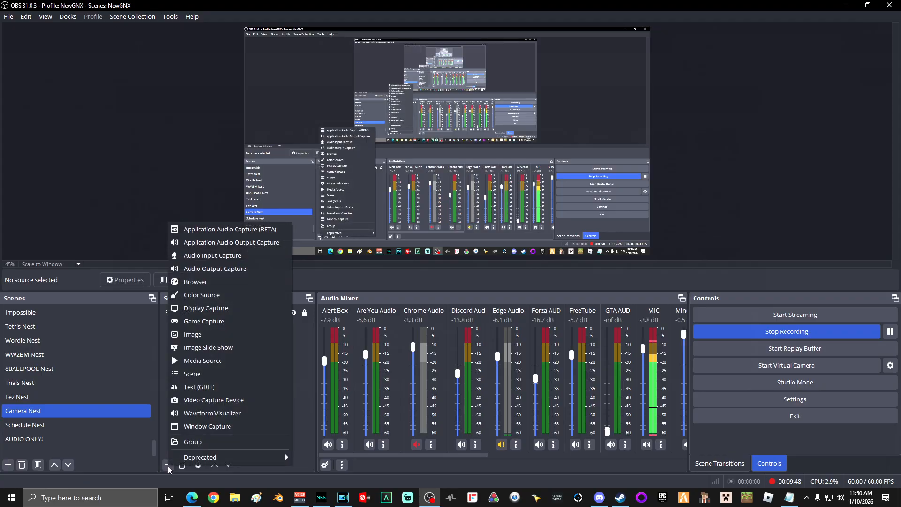
pyautogui.click(206, 364)
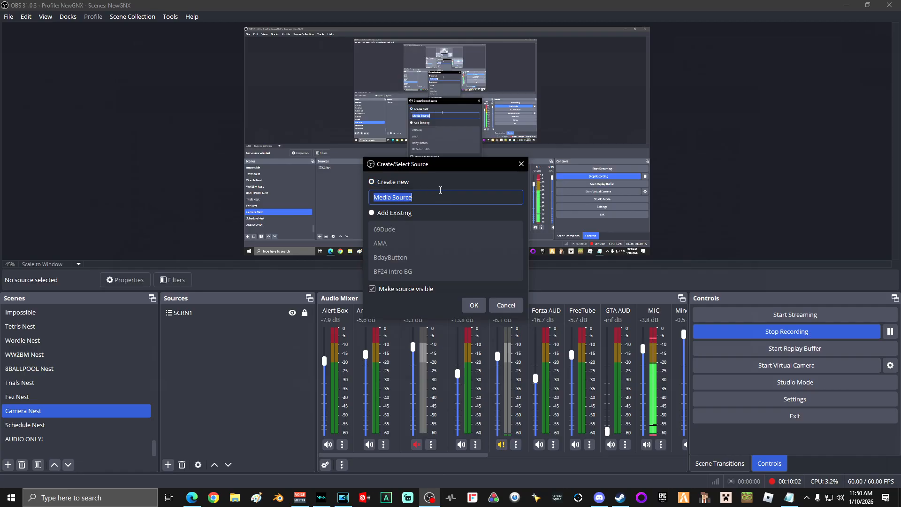
pyautogui.write('Camera BG 1')
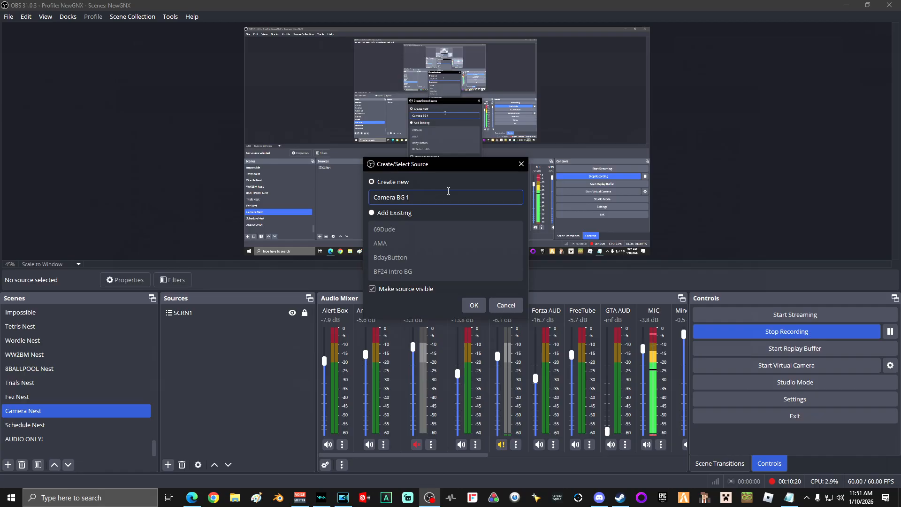
pyautogui.click(475, 305)
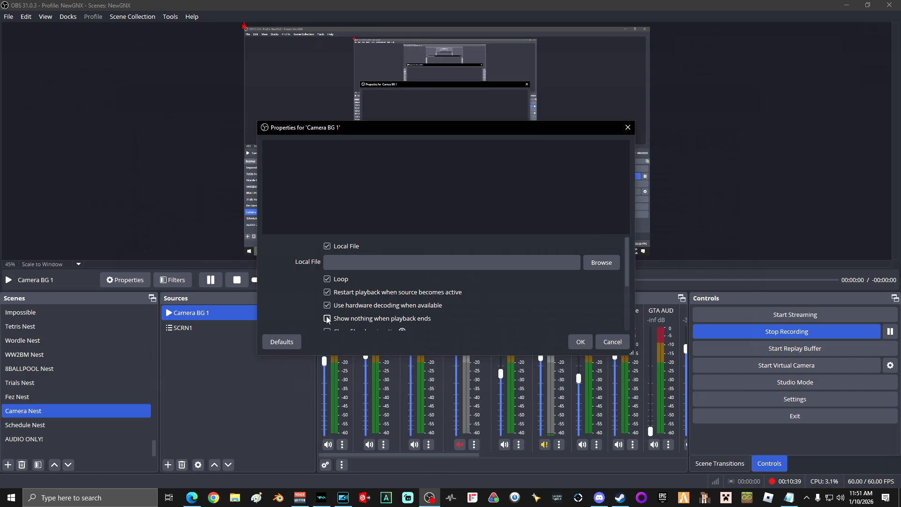
# Set the Camera BG 1 media source to close its file when inactive
pyautogui.scroll(-1, 324, 319)
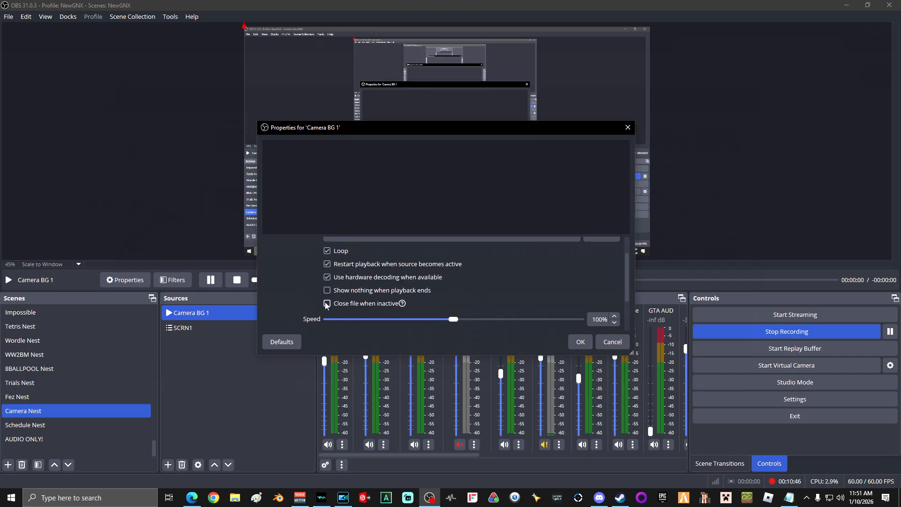
pyautogui.click(327, 303)
pyautogui.scroll(2, 515, 292)
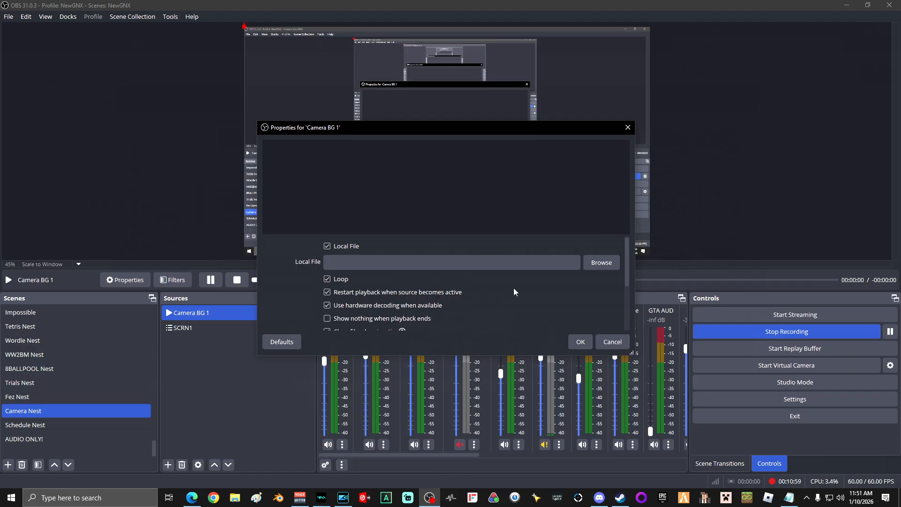
# Load Loop 1.mp4 from the GNX Video folder as the Camera BG 1 file and lock the source
pyautogui.click(598, 265)
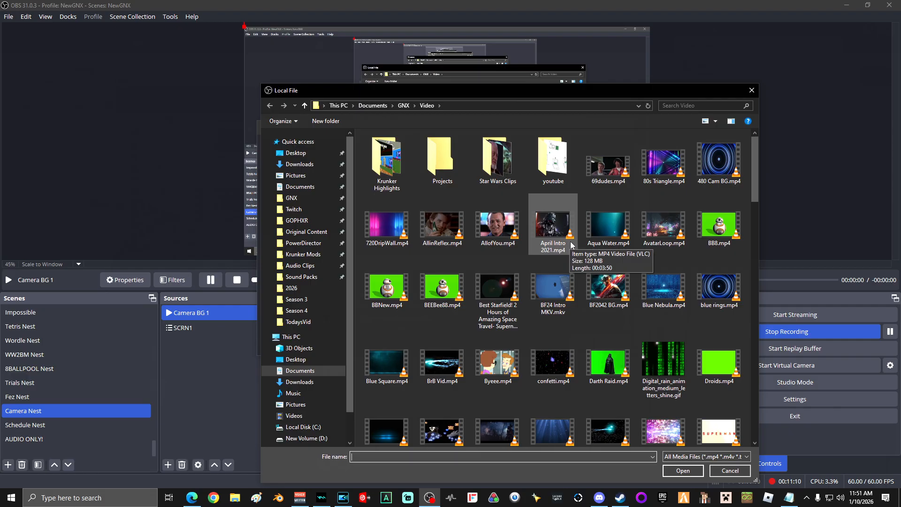
pyautogui.scroll(-7, 572, 246)
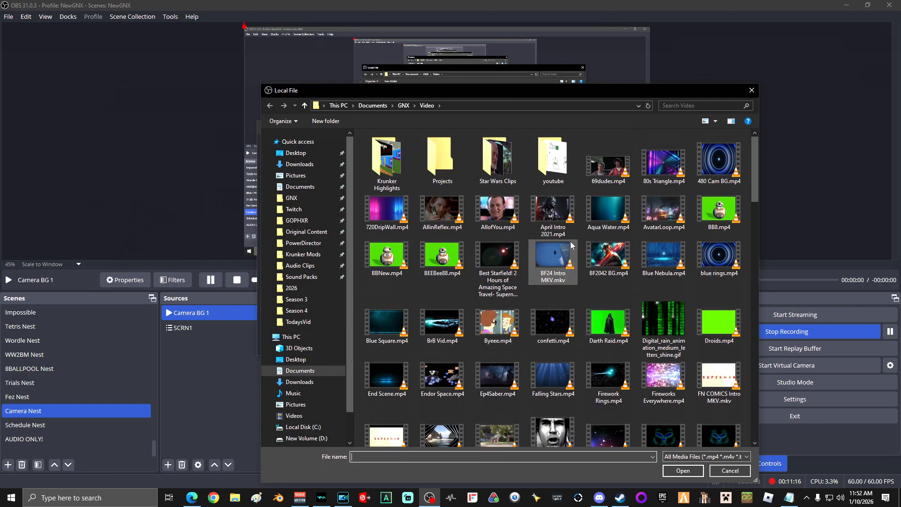
pyautogui.scroll(-6, 571, 245)
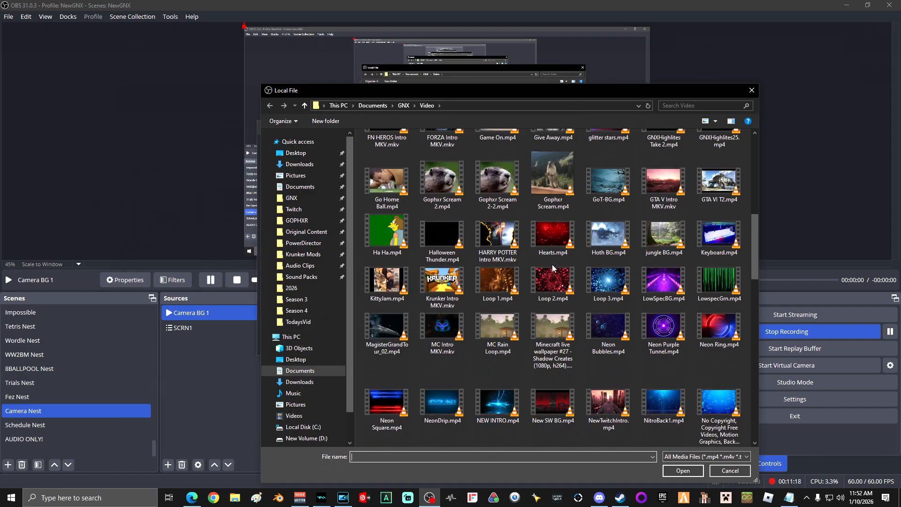
pyautogui.click(507, 283)
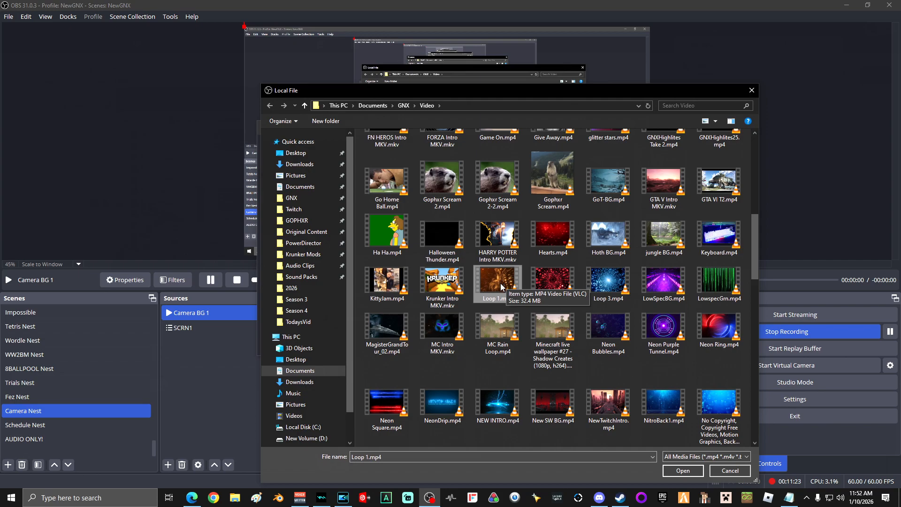
pyautogui.click(684, 470)
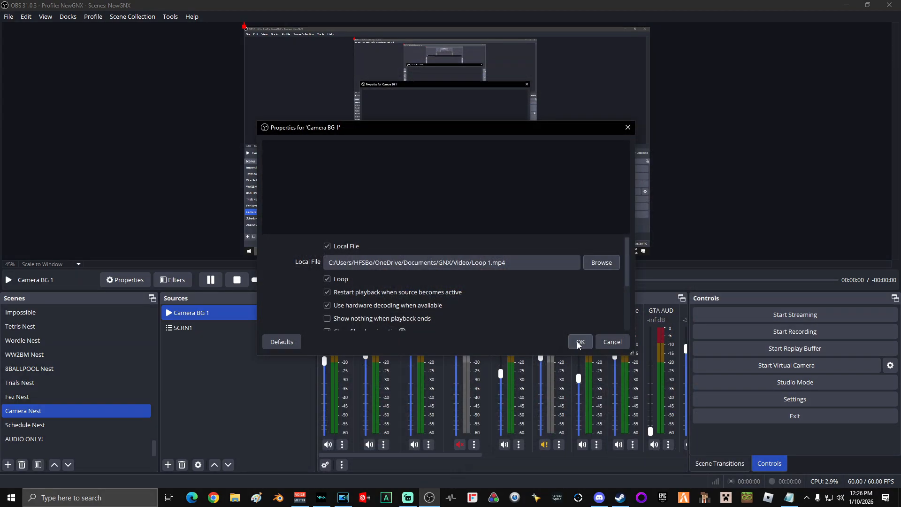
pyautogui.click(580, 342)
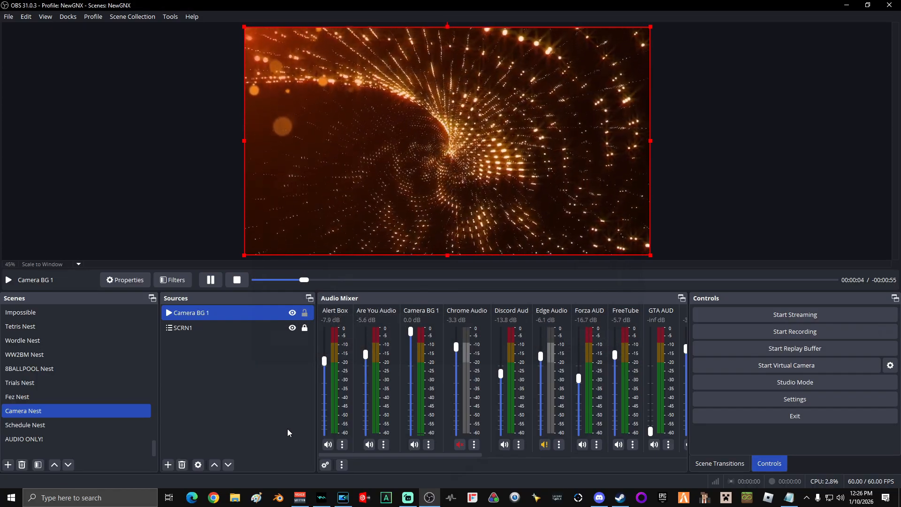
pyautogui.click(308, 313)
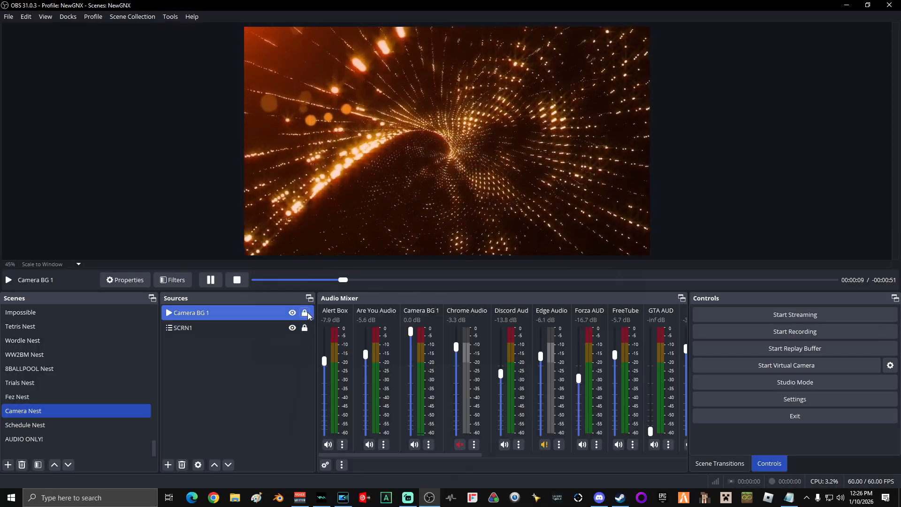
# Add the existing My Webcam video capture device to the Camera Nest scene
pyautogui.click(169, 466)
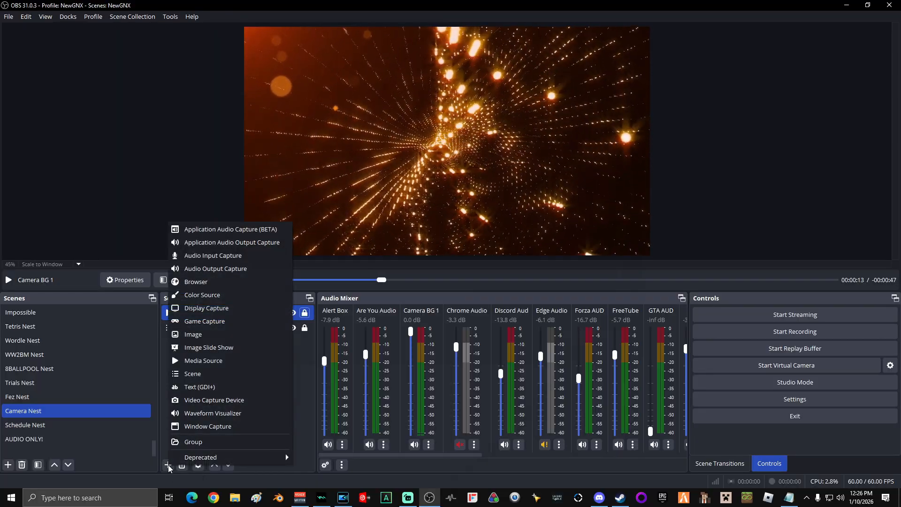
pyautogui.click(223, 400)
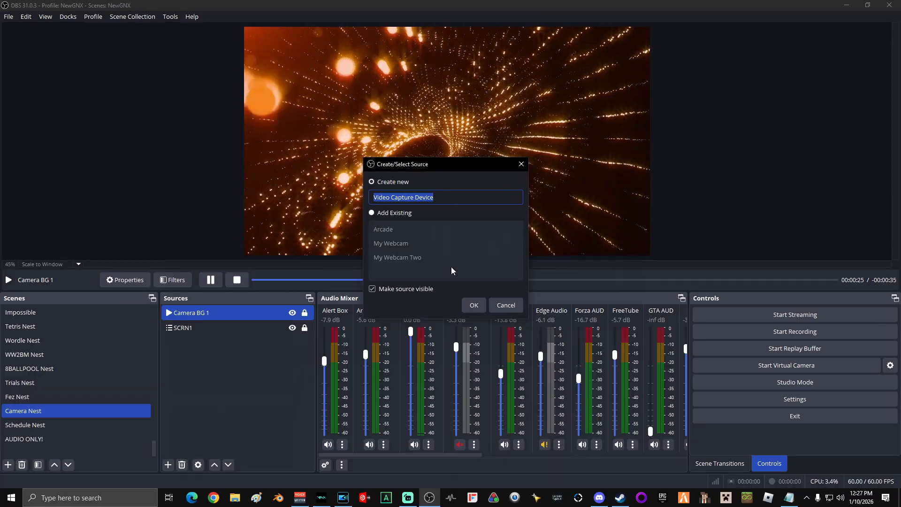
pyautogui.click(372, 213)
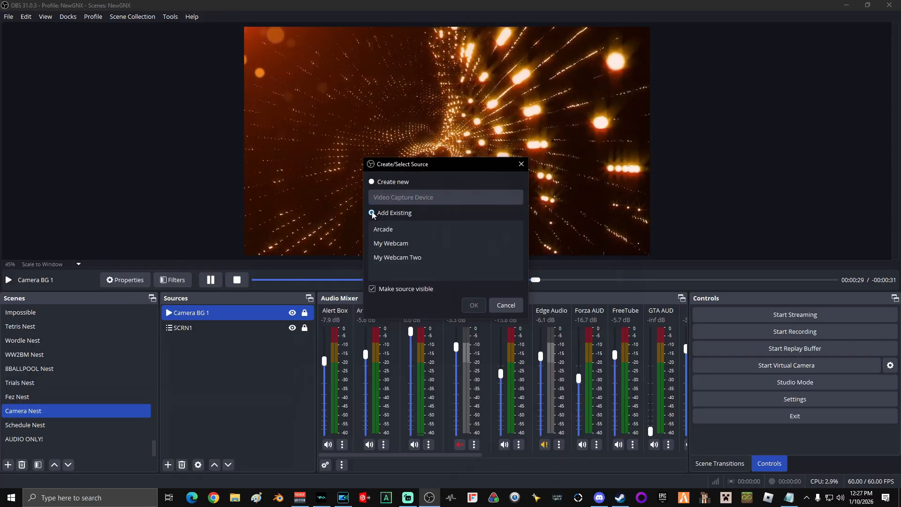
pyautogui.click(423, 244)
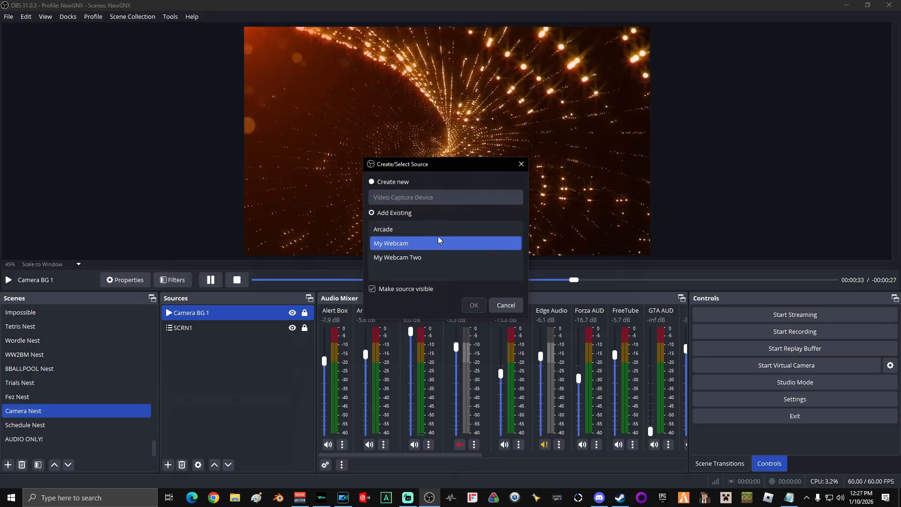
pyautogui.click(371, 182)
pyautogui.moveTo(433, 197); pyautogui.dragTo(353, 198)
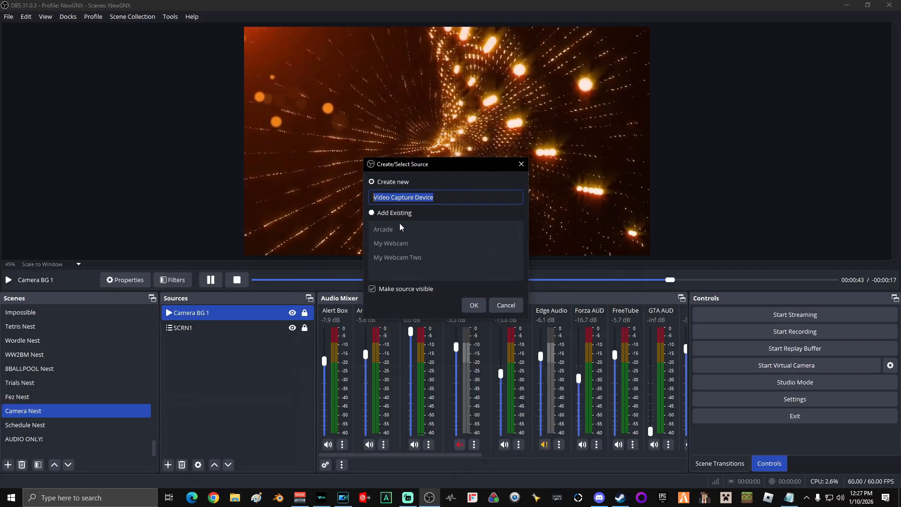
pyautogui.click(372, 213)
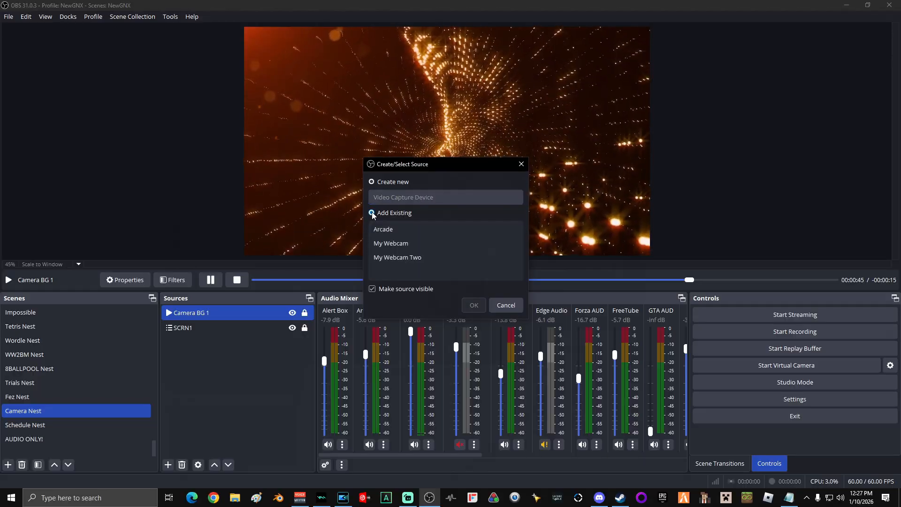
pyautogui.click(418, 244)
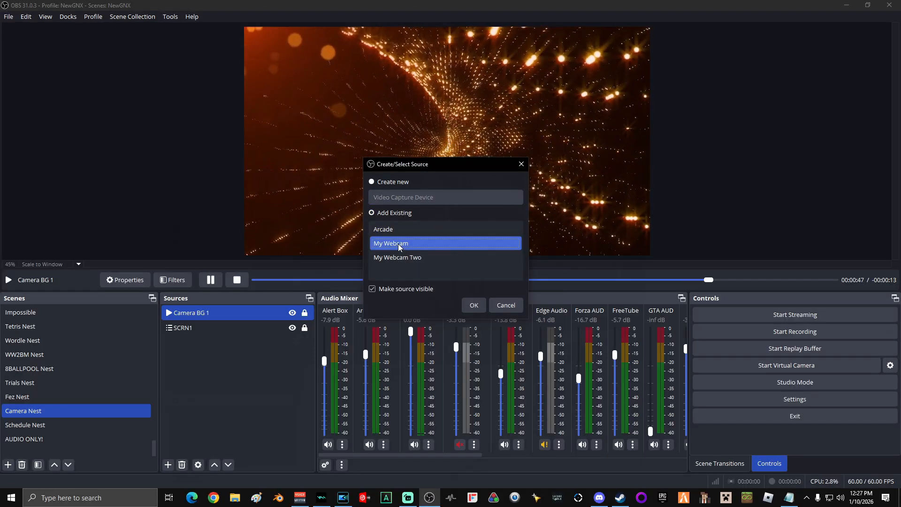
pyautogui.click(474, 306)
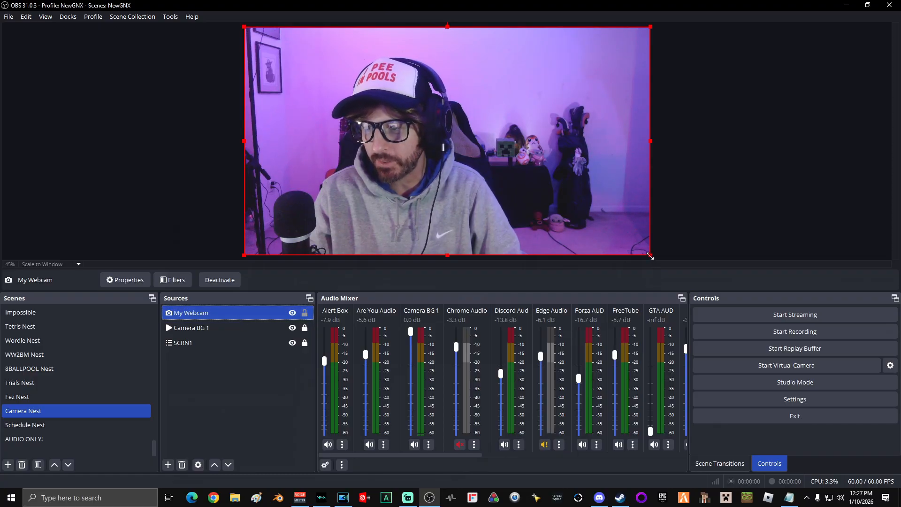
# Shrink the webcam from two opposite corners, leaving a thin background border of about 37 px at the right and 21 px below, and lock it
pyautogui.moveTo(650, 256); pyautogui.dragTo(643, 251)
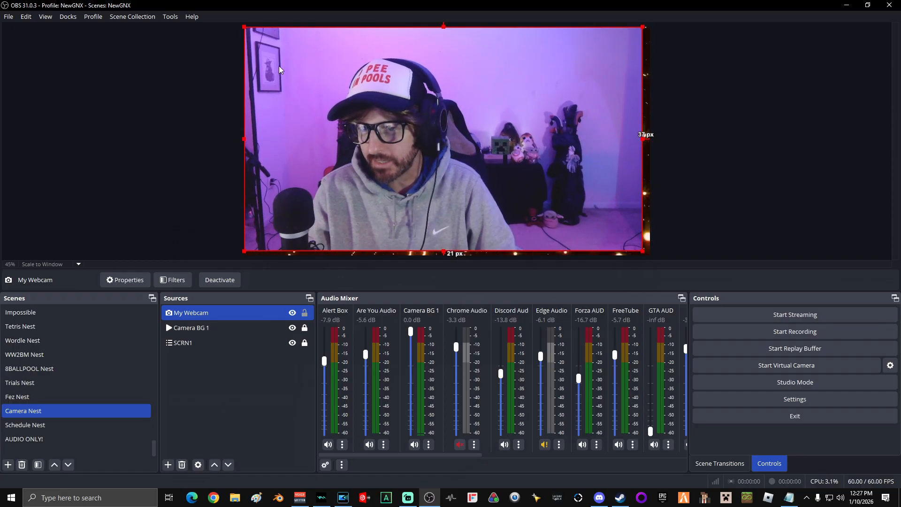
pyautogui.moveTo(244, 26); pyautogui.dragTo(250, 30)
pyautogui.click(197, 110)
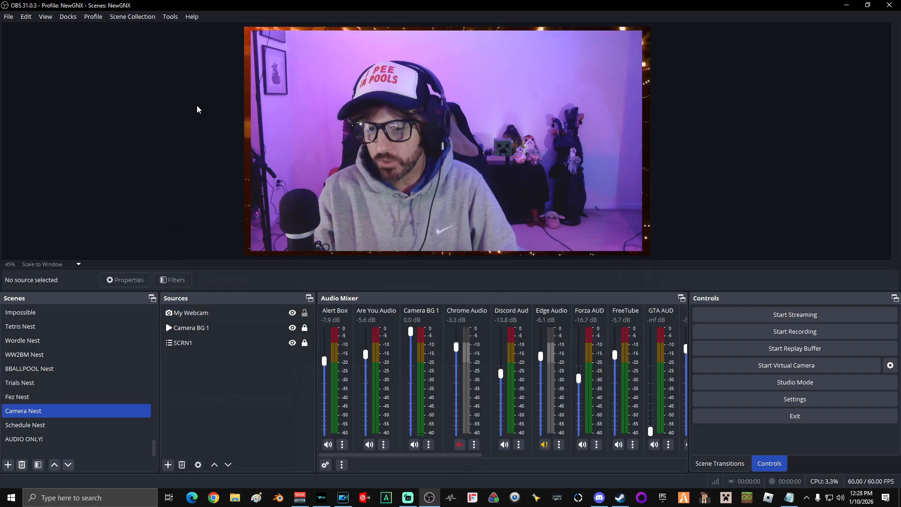
pyautogui.click(303, 317)
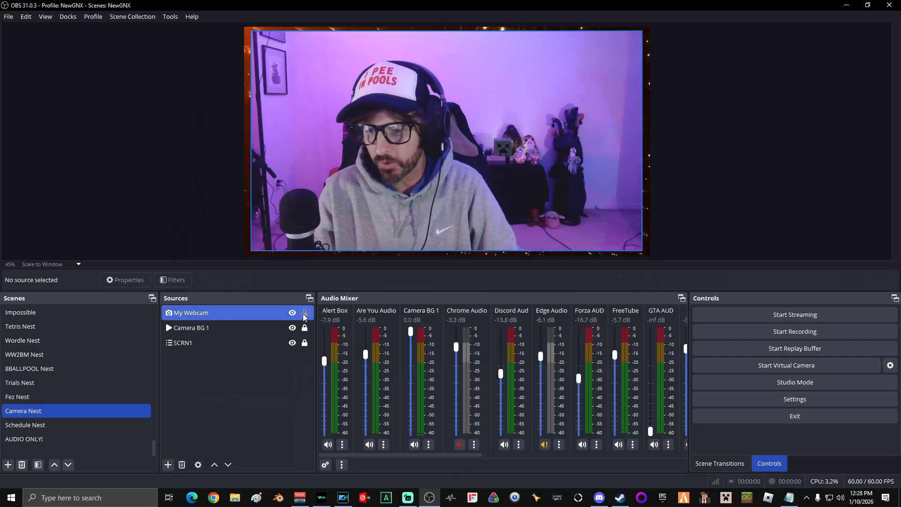
pyautogui.click(306, 314)
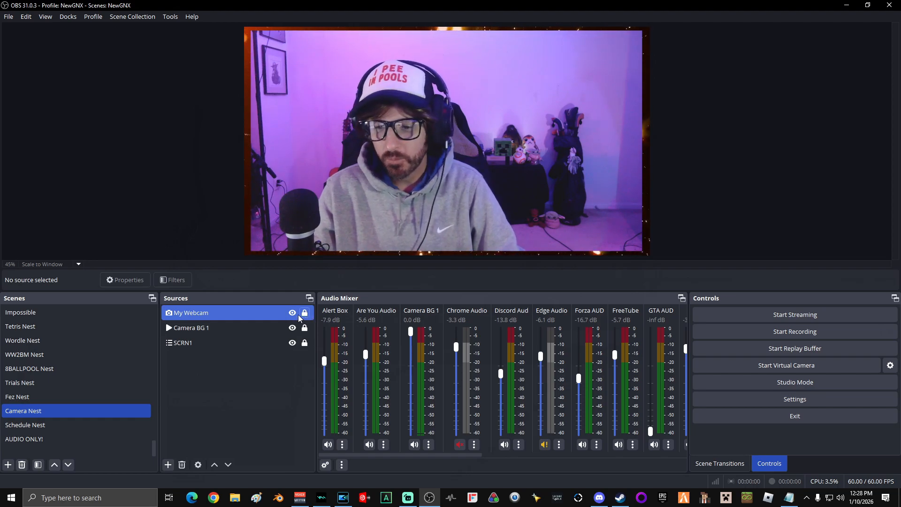
# Add a Color Correction effect filter to the Camera BG 1 source, keeping the default filter name
pyautogui.click(211, 326)
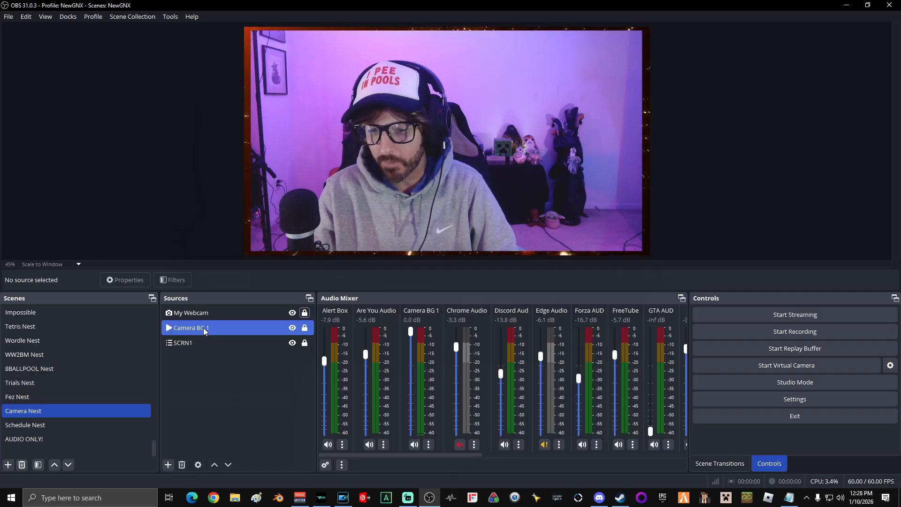
pyautogui.rightClick(204, 328)
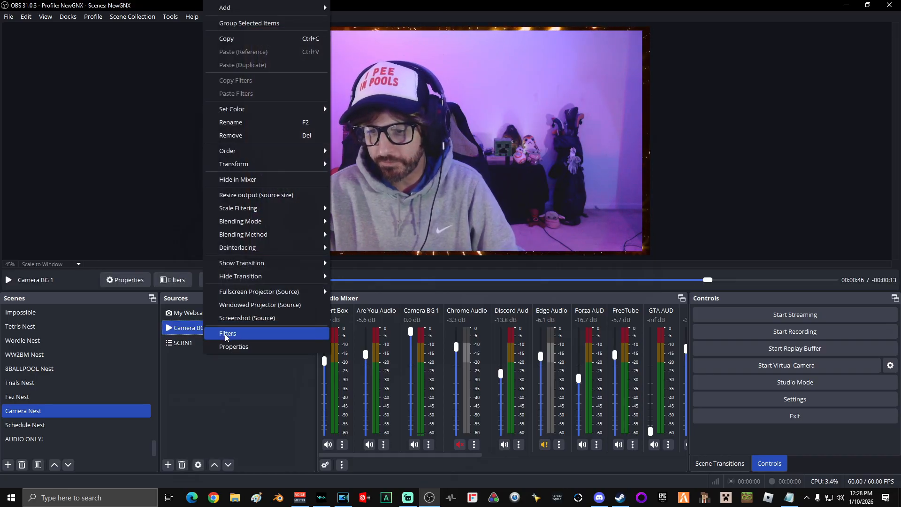
pyautogui.click(226, 335)
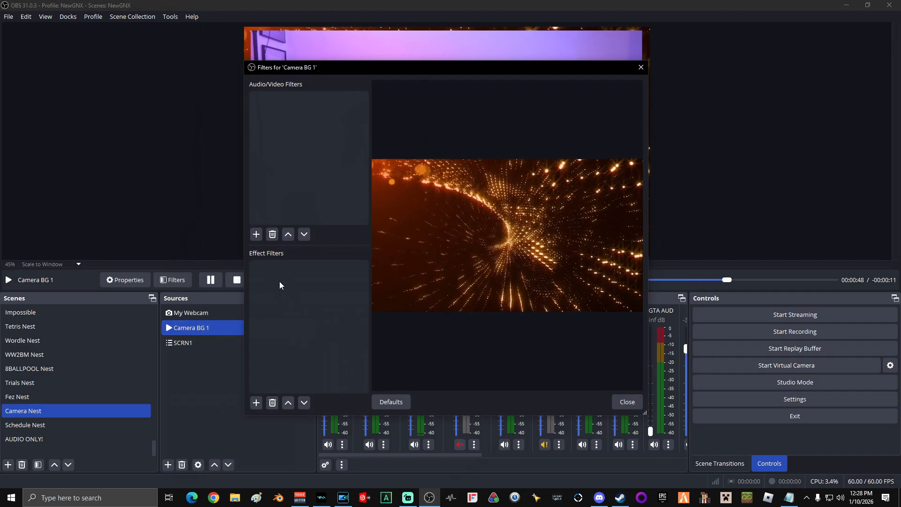
pyautogui.click(256, 403)
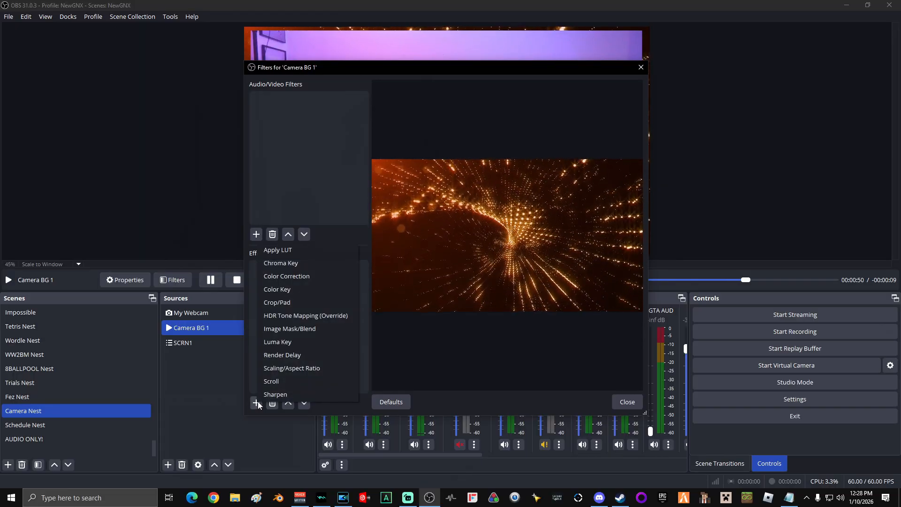
pyautogui.click(286, 276)
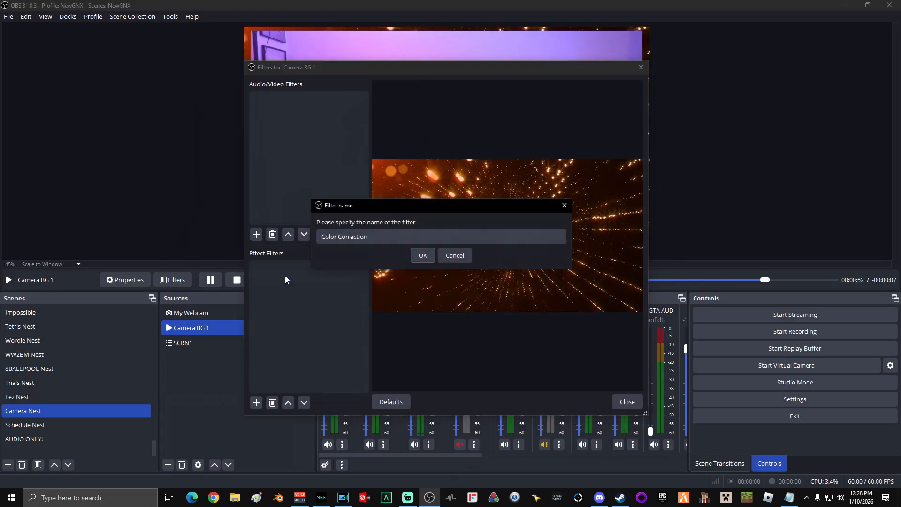
pyautogui.click(424, 255)
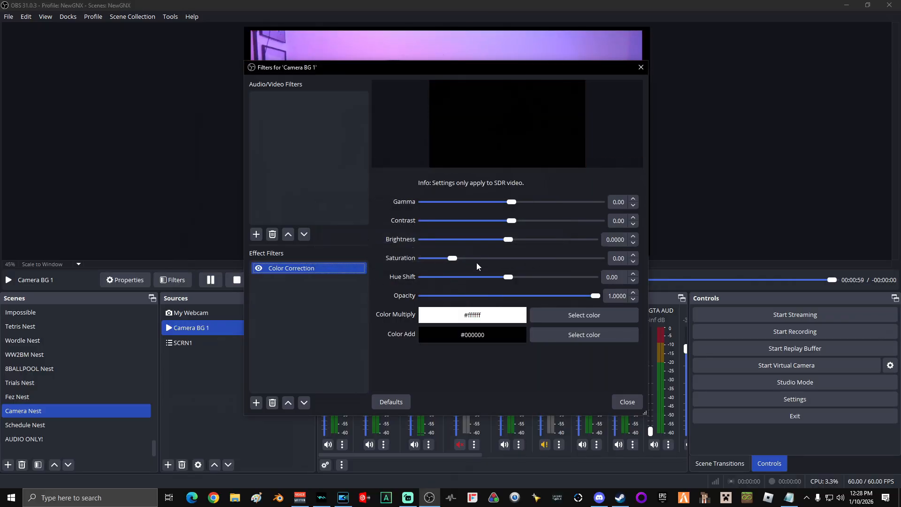
# Set the Color Correction hue shift to about 119.67 to turn the background purple, and close the filters
pyautogui.moveTo(507, 277); pyautogui.dragTo(557, 278)
pyautogui.moveTo(550, 278)
pyautogui.mouseDown()
pyautogui.moveTo(571, 278)
pyautogui.moveTo(563, 279)
pyautogui.mouseUp()
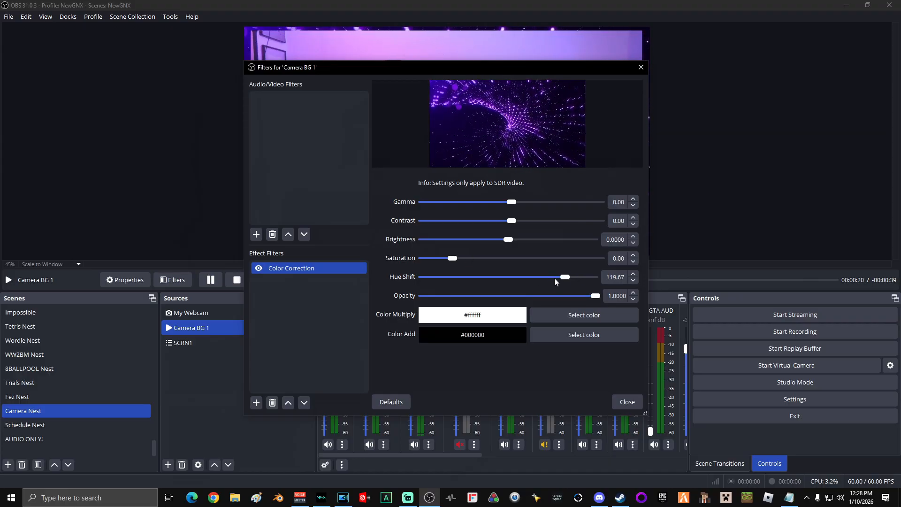
pyautogui.click(623, 403)
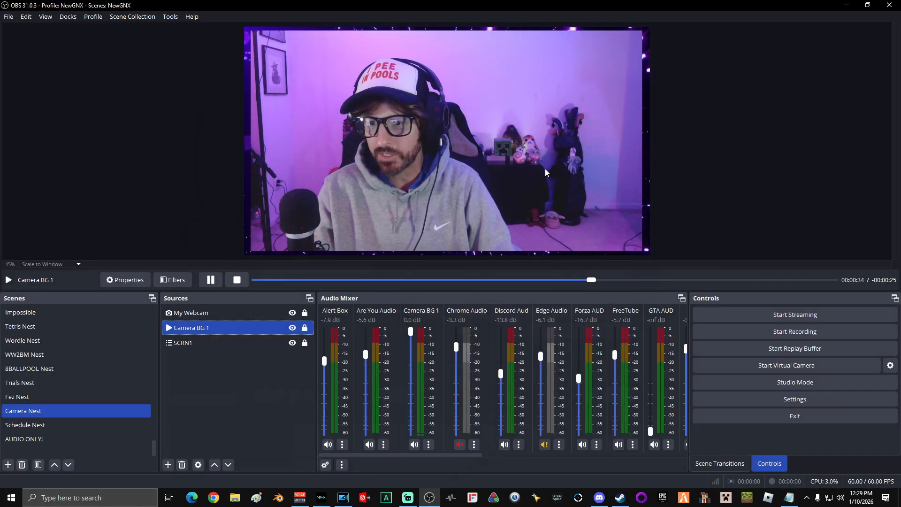
pyautogui.click(500, 182)
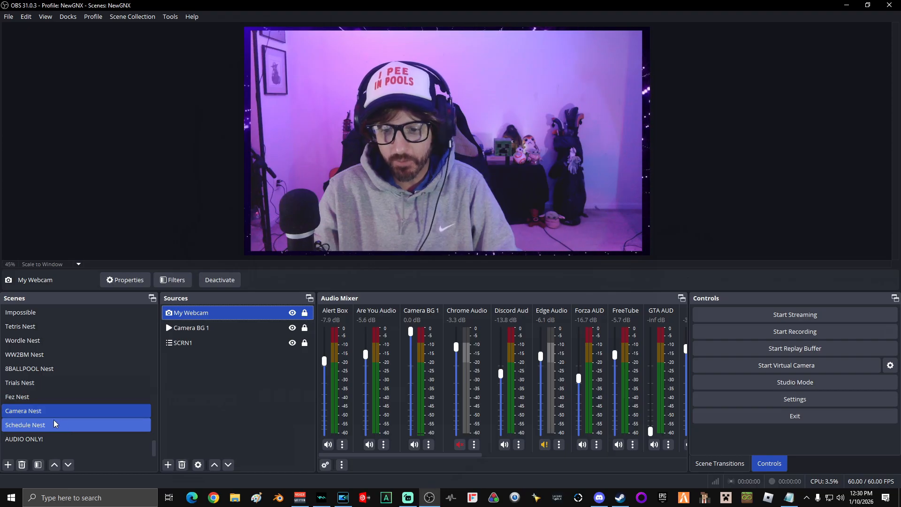
# Add the existing Camera Nest scene as a source in the Schedule Nest scene
pyautogui.click(33, 426)
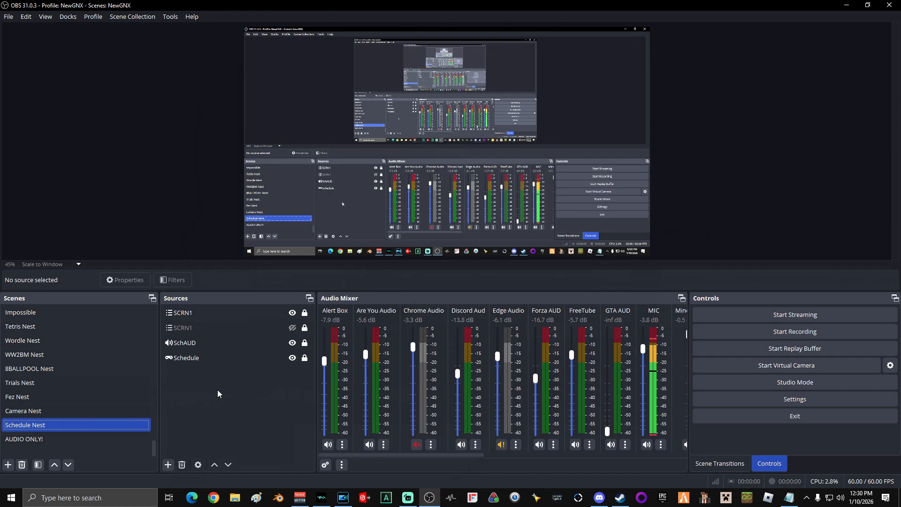
pyautogui.click(168, 465)
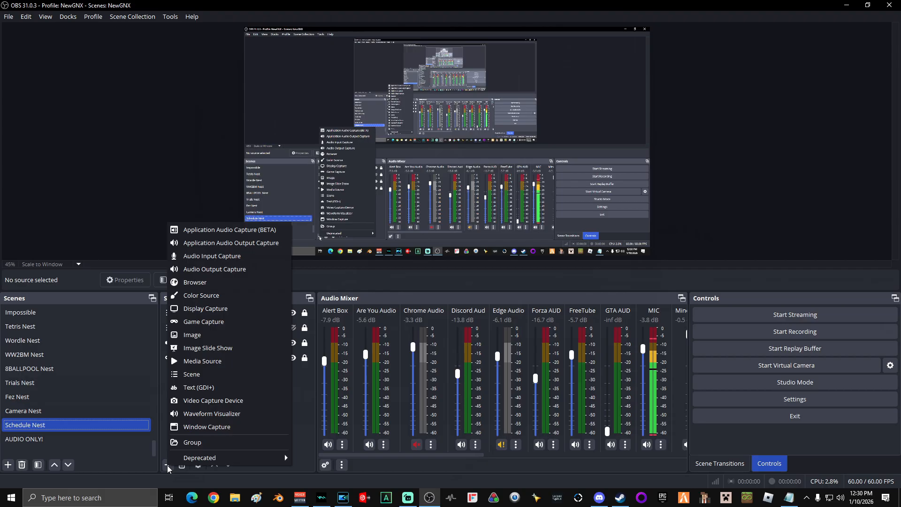
pyautogui.click(195, 374)
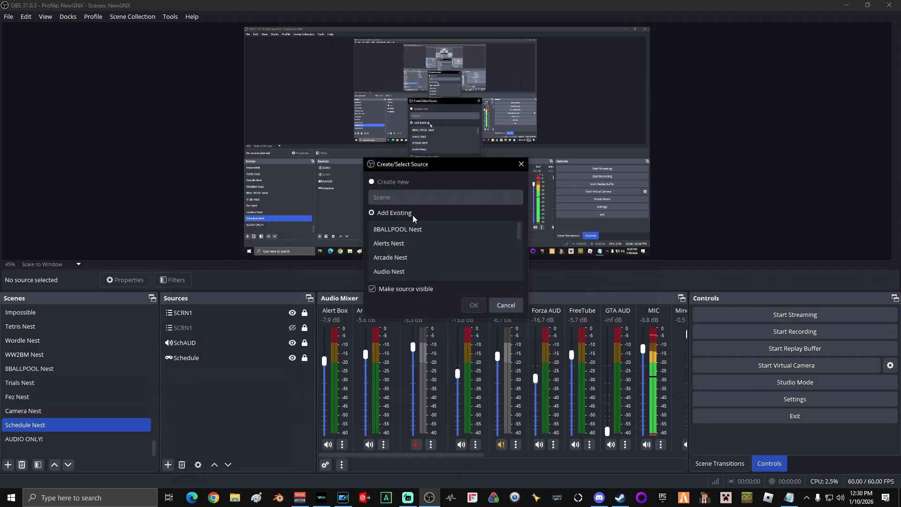
pyautogui.click(412, 241)
pyautogui.scroll(-3, 413, 238)
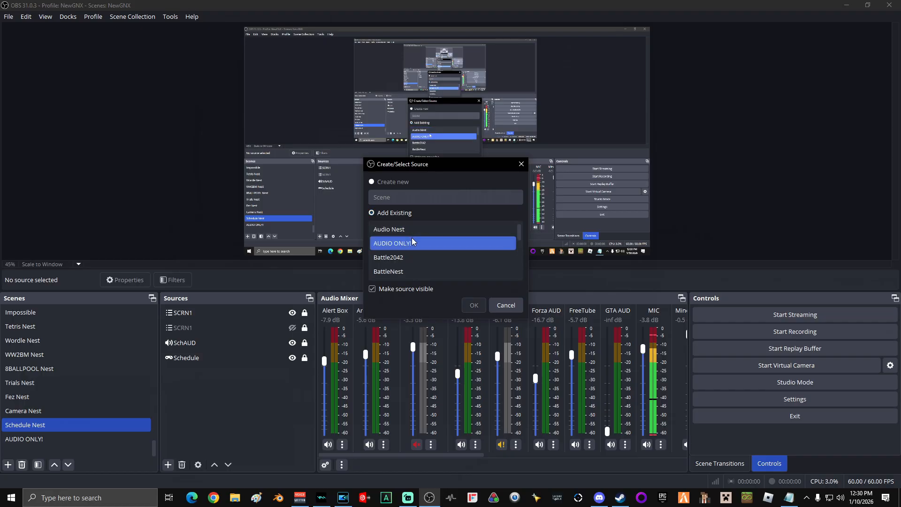
pyautogui.click(400, 231)
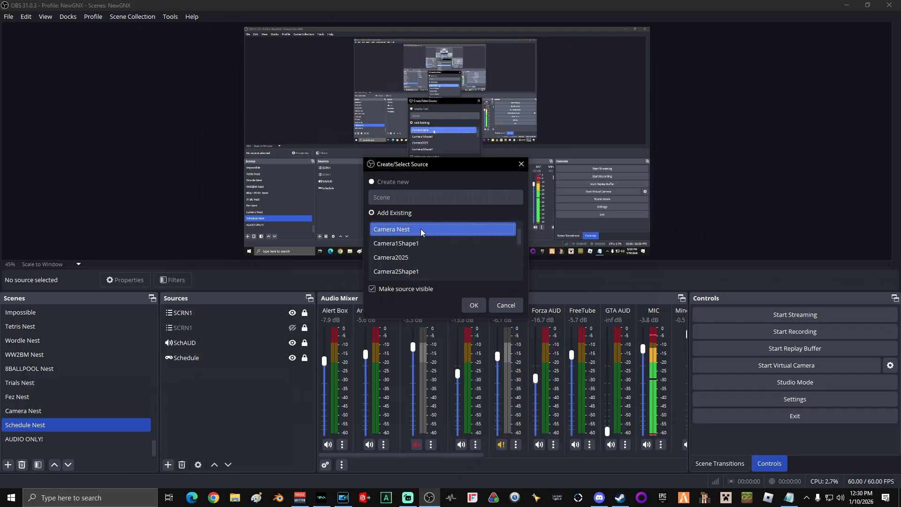
pyautogui.click(475, 305)
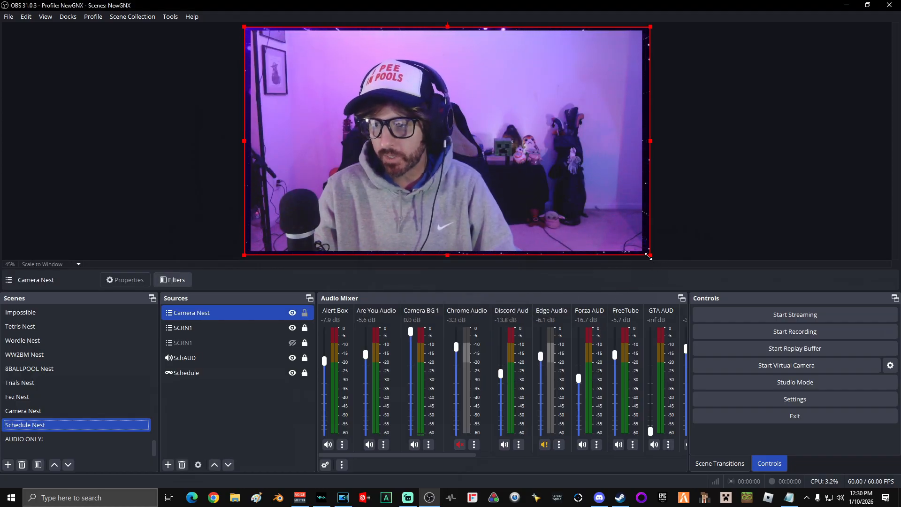
# Shrink the Camera Nest source to about two fifths of the canvas width and move it into the canvas's upper-right corner
pyautogui.moveTo(649, 256); pyautogui.dragTo(422, 141)
pyautogui.moveTo(248, 30); pyautogui.dragTo(322, 63)
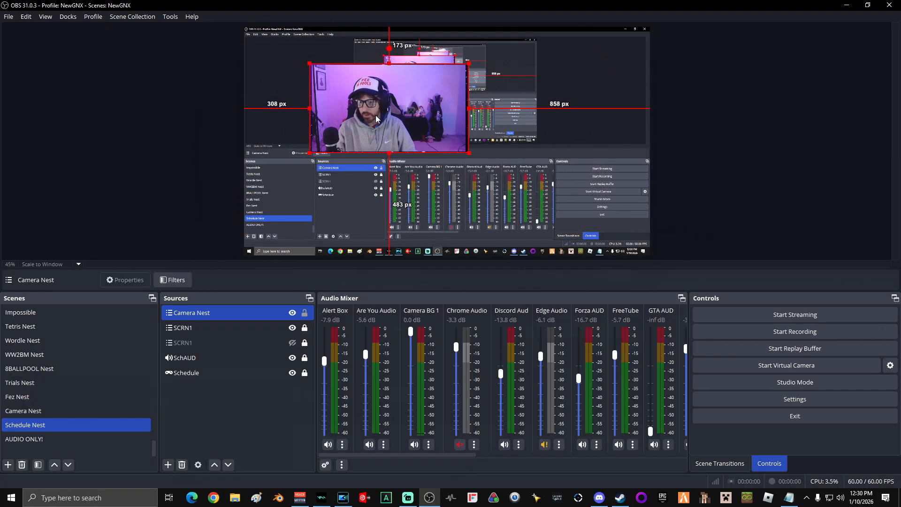
pyautogui.moveTo(376, 117); pyautogui.dragTo(555, 82)
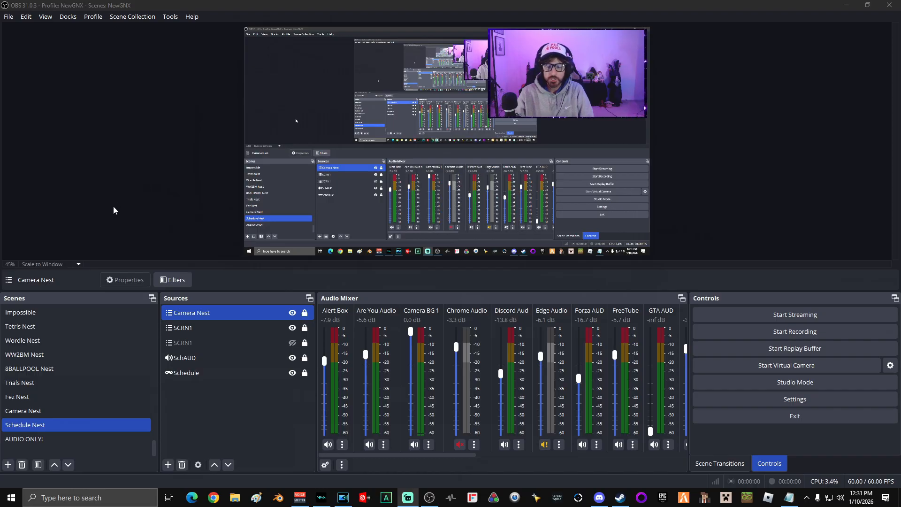
# In the Camera Nest scene, unlock the webcam, crop its left, right and top edges, and centre it with side margins of about 300 px
pyautogui.click(38, 411)
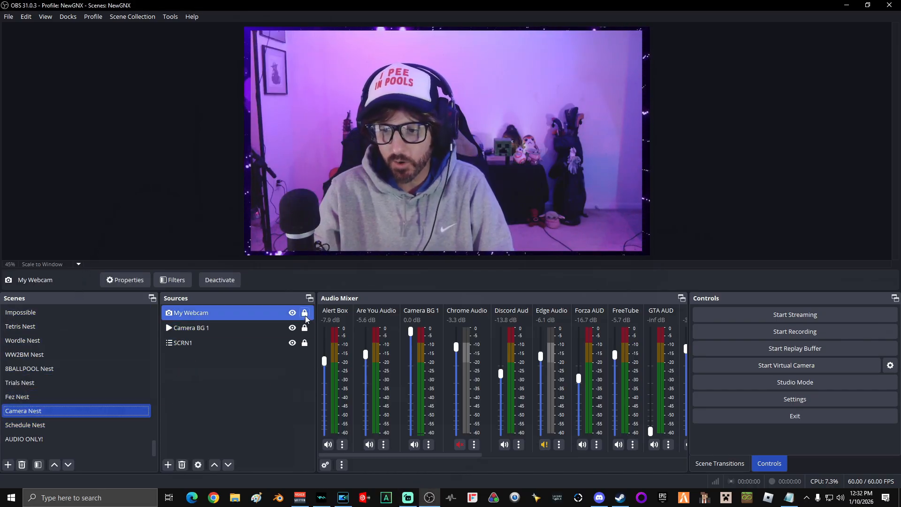
pyautogui.click(306, 314)
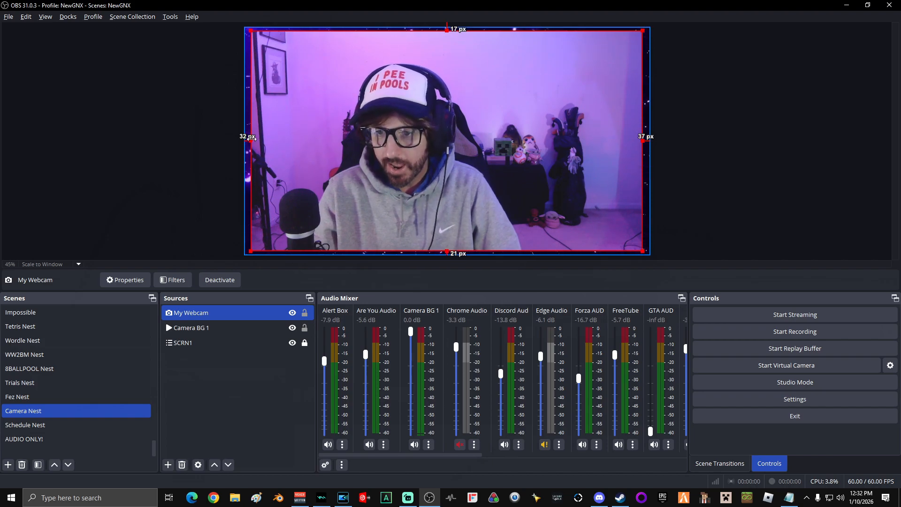
pyautogui.moveTo(252, 137); pyautogui.dragTo(318, 154)
pyautogui.moveTo(643, 140); pyautogui.dragTo(597, 140)
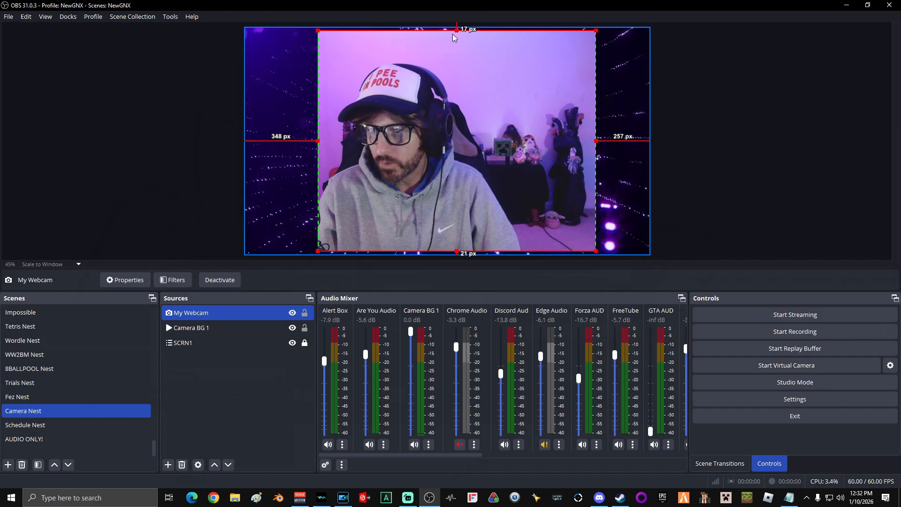
pyautogui.moveTo(456, 31); pyautogui.dragTo(459, 36)
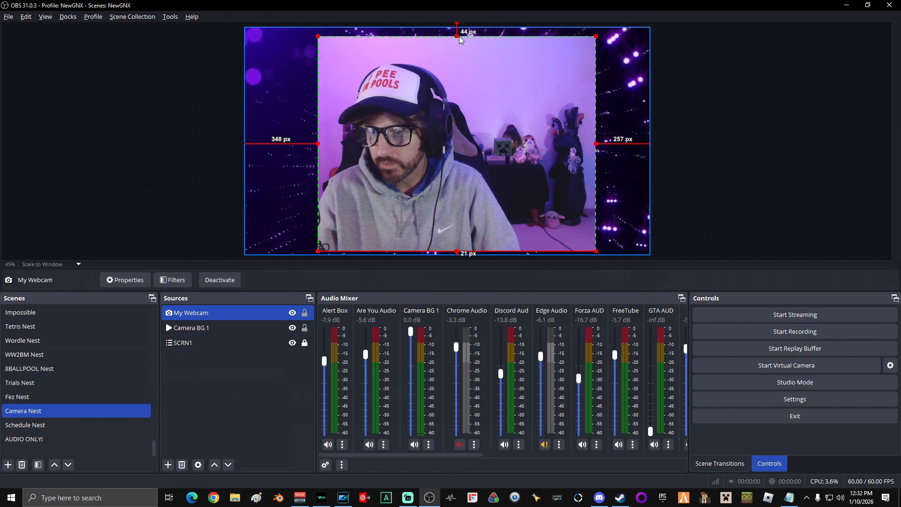
pyautogui.moveTo(459, 140); pyautogui.dragTo(451, 142)
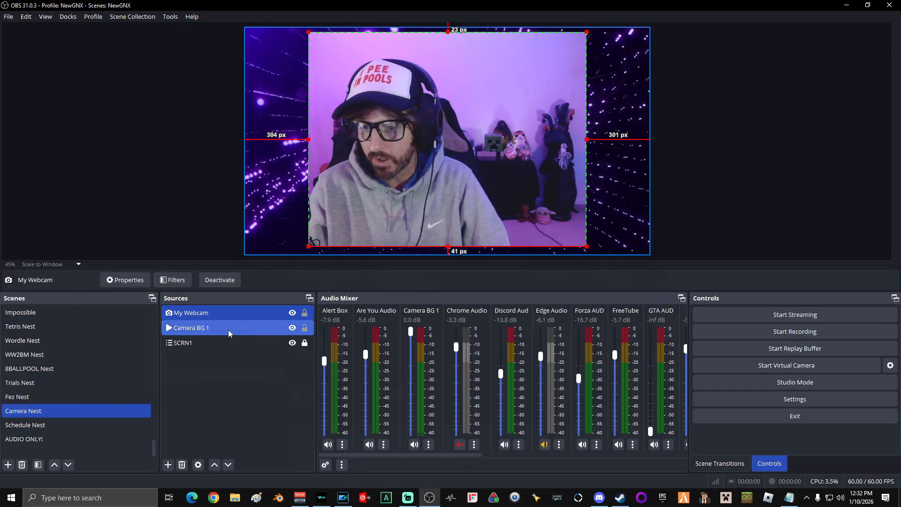
# Crop Camera BG 1 to a thin border around the webcam, with margins of about 271 px left, 263 px right and 15 px below
pyautogui.click(618, 185)
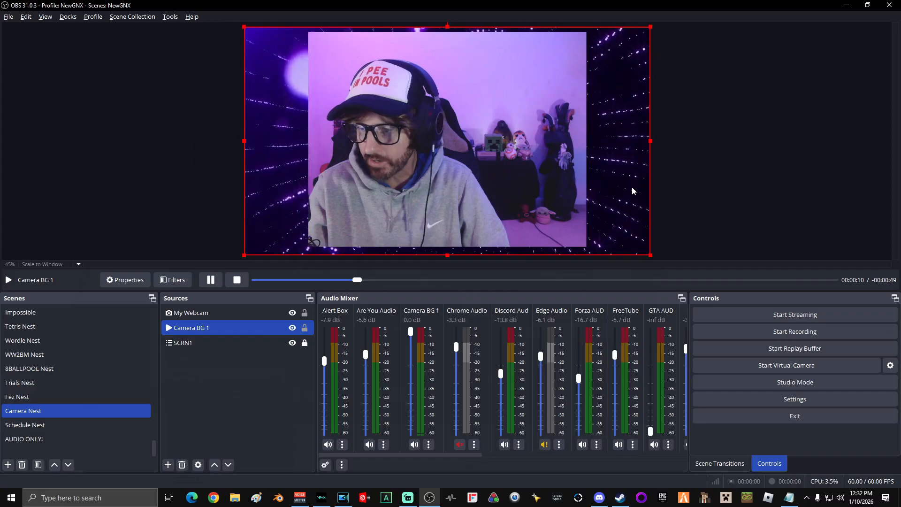
pyautogui.moveTo(650, 149); pyautogui.dragTo(594, 149)
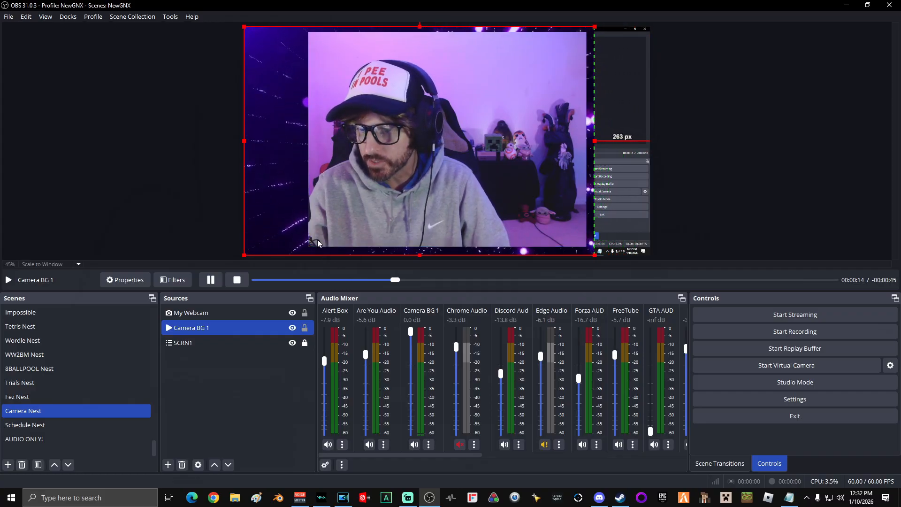
pyautogui.moveTo(247, 148); pyautogui.dragTo(294, 148)
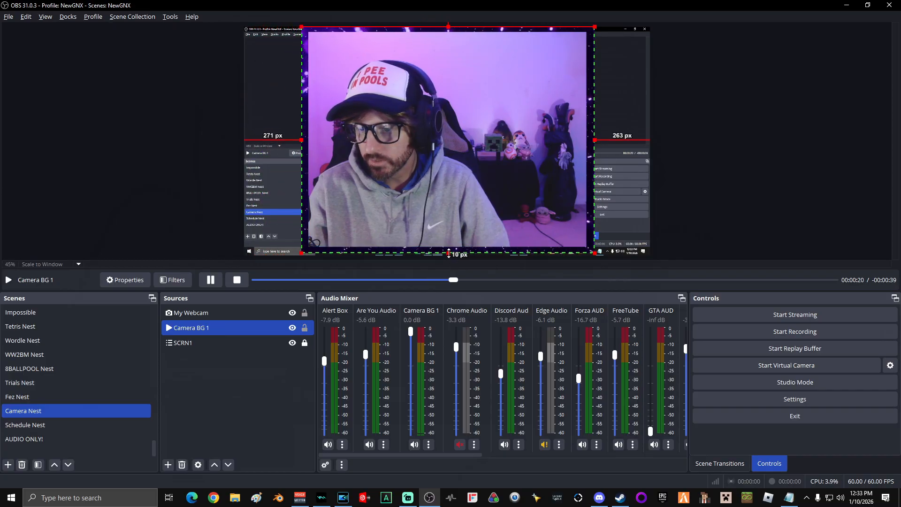
# Hide the SCRN1 source in the Camera Nest scene and lock both Camera BG 1 and My Webcam
pyautogui.click(293, 343)
pyautogui.click(305, 328)
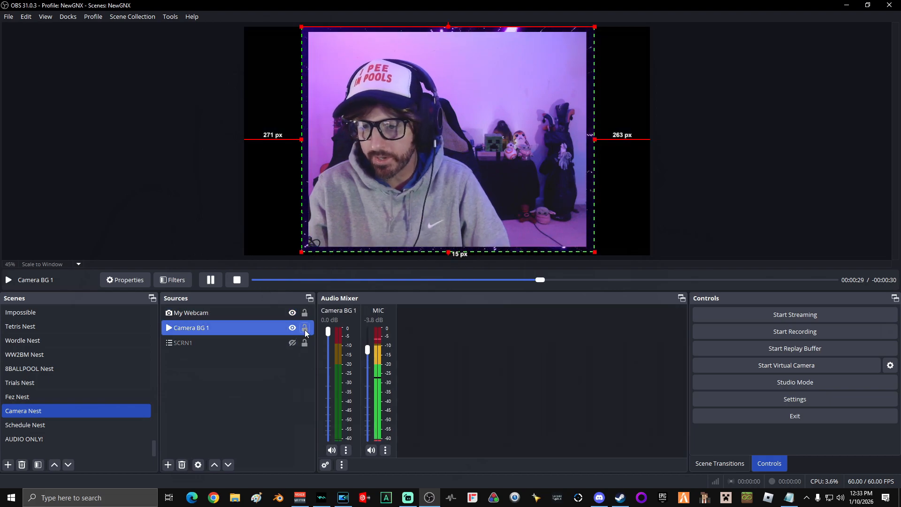
pyautogui.keyDown('ctrl'); pyautogui.click(308, 314); pyautogui.keyUp('ctrl')
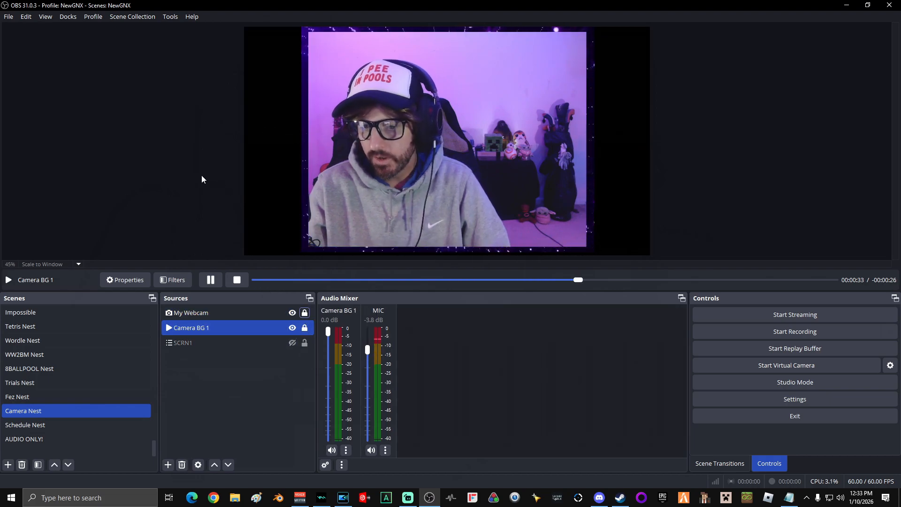
# In the Schedule Nest scene, unlock Camera Nest, move the cropped camera against the canvas's upper-right corner, and lock it again
pyautogui.click(41, 425)
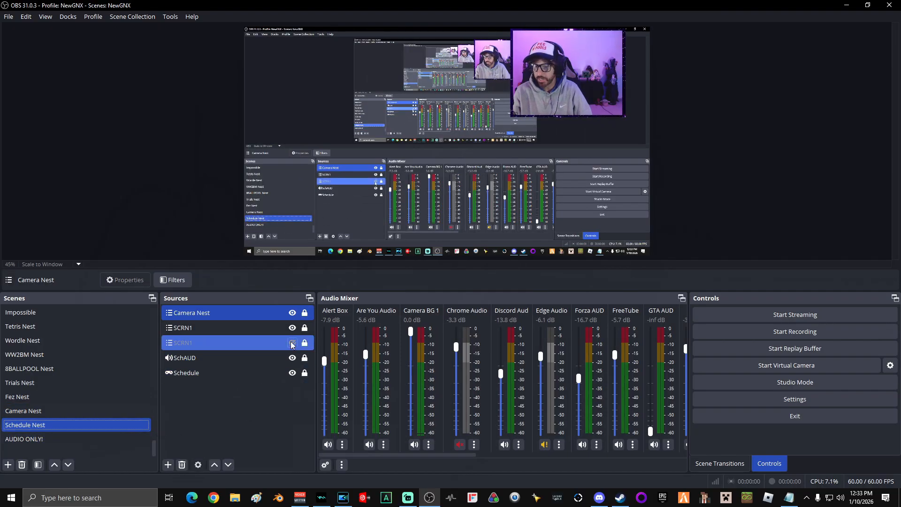
pyautogui.click(305, 313)
pyautogui.moveTo(549, 83); pyautogui.dragTo(570, 83)
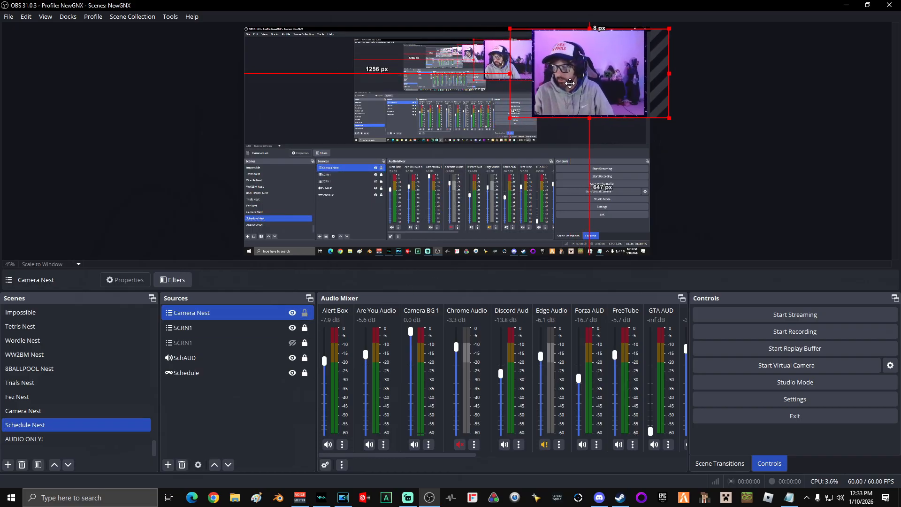
pyautogui.click(305, 313)
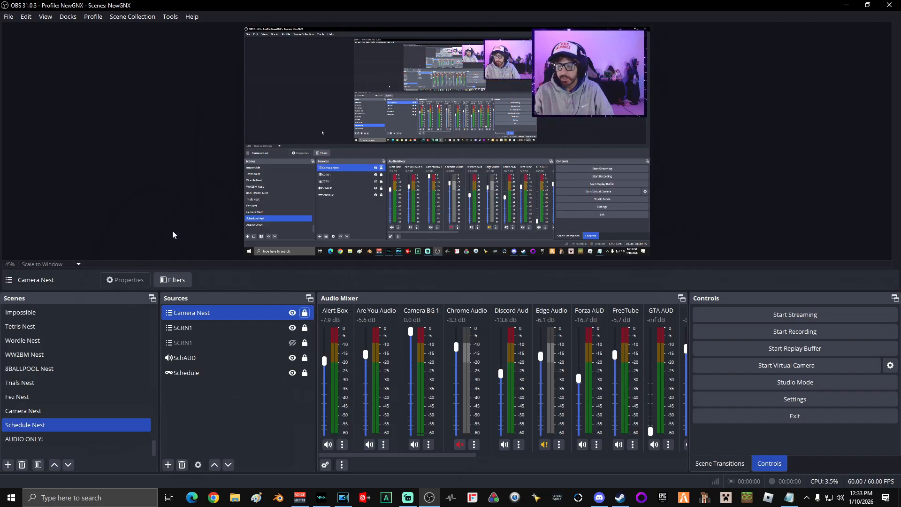